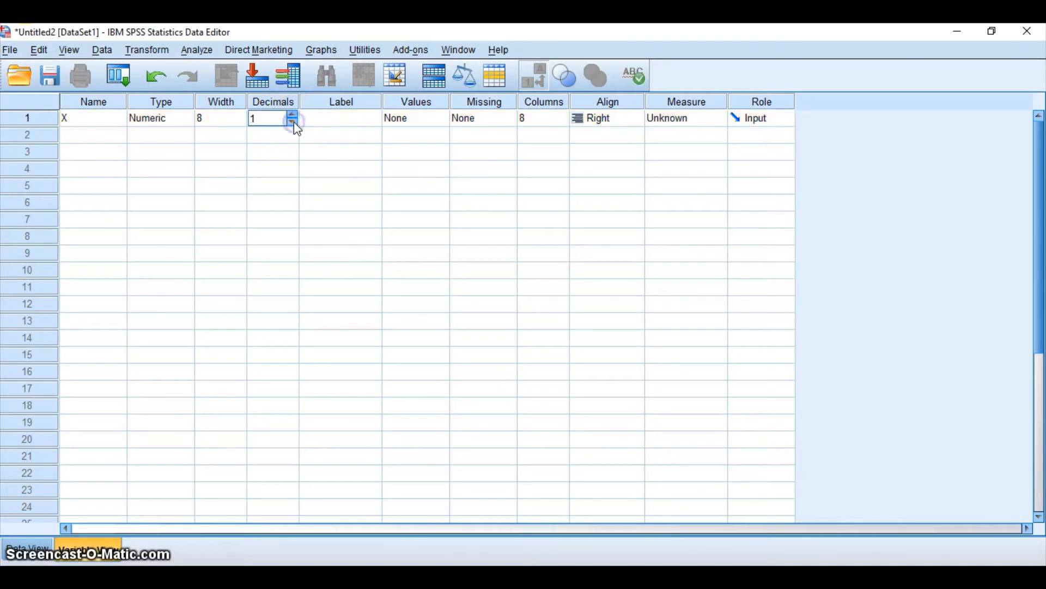
Define variable X with 0 decimals, the label "Kemampuan Penalaran" in a widened Label column, and the Scale measurement level.
left_click(293, 122)
left_click(335, 120)
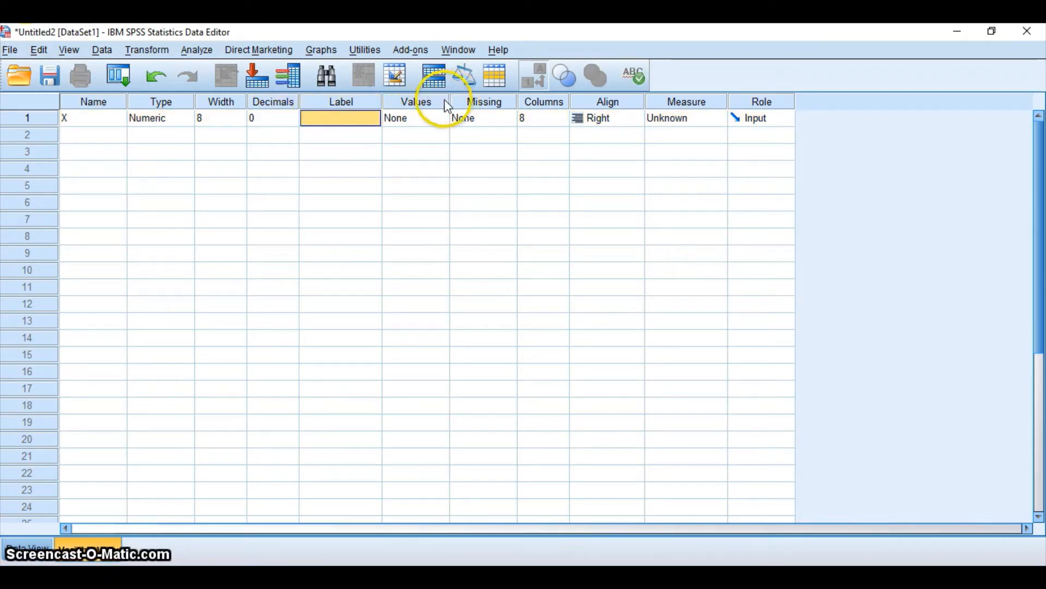
left_click_drag(382, 102, 444, 109)
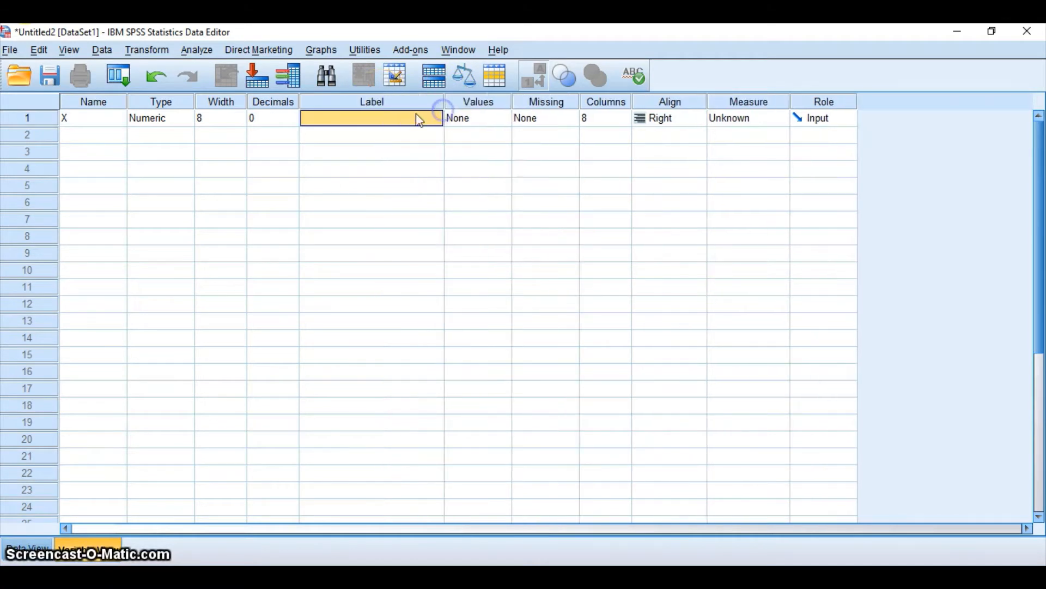
left_click(414, 117)
type("Ke")
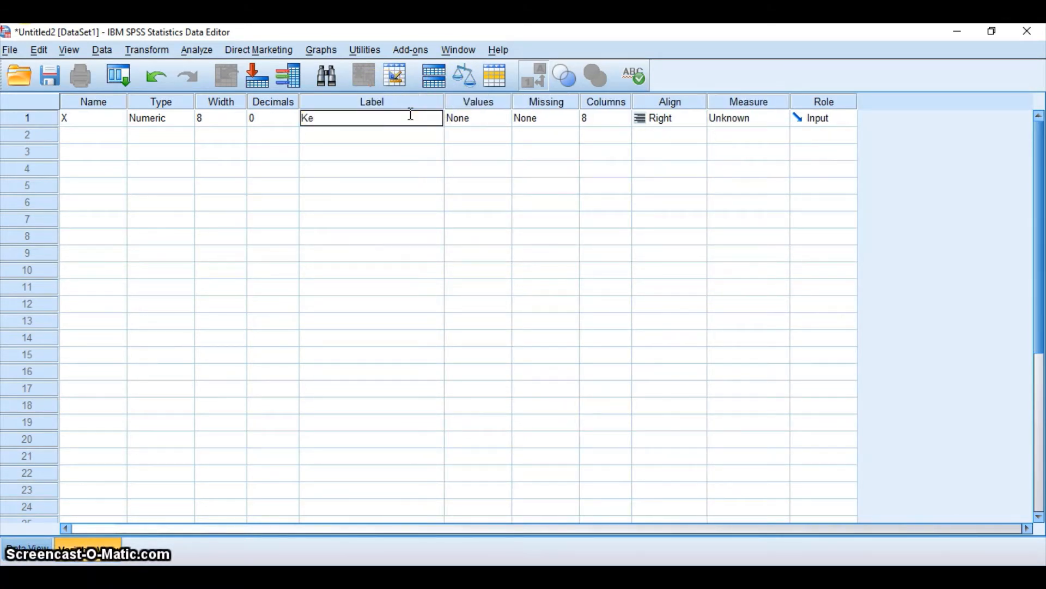
type("mampuan Penalaran")
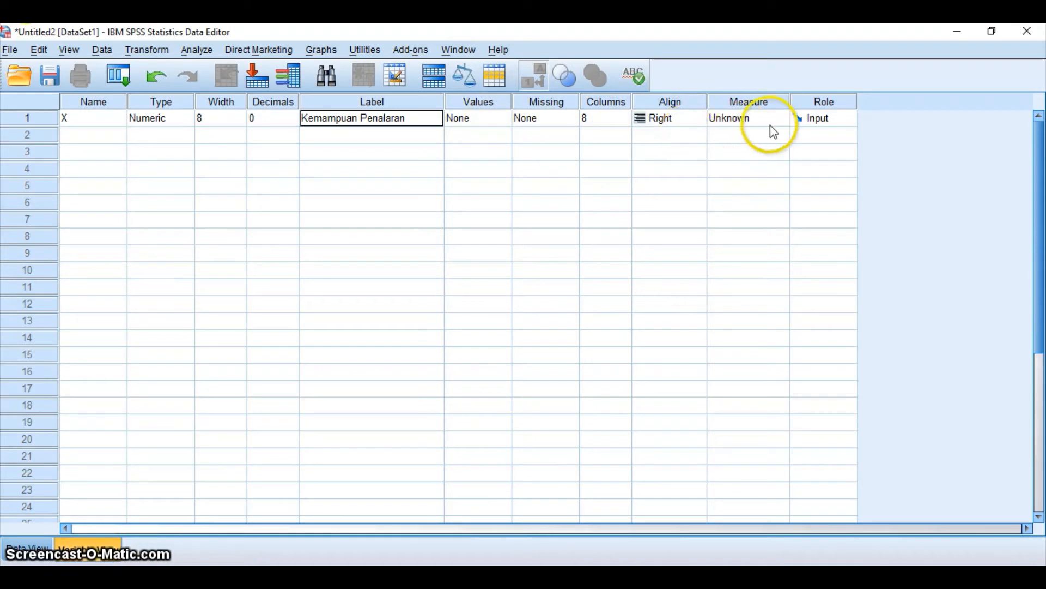
left_click(783, 120)
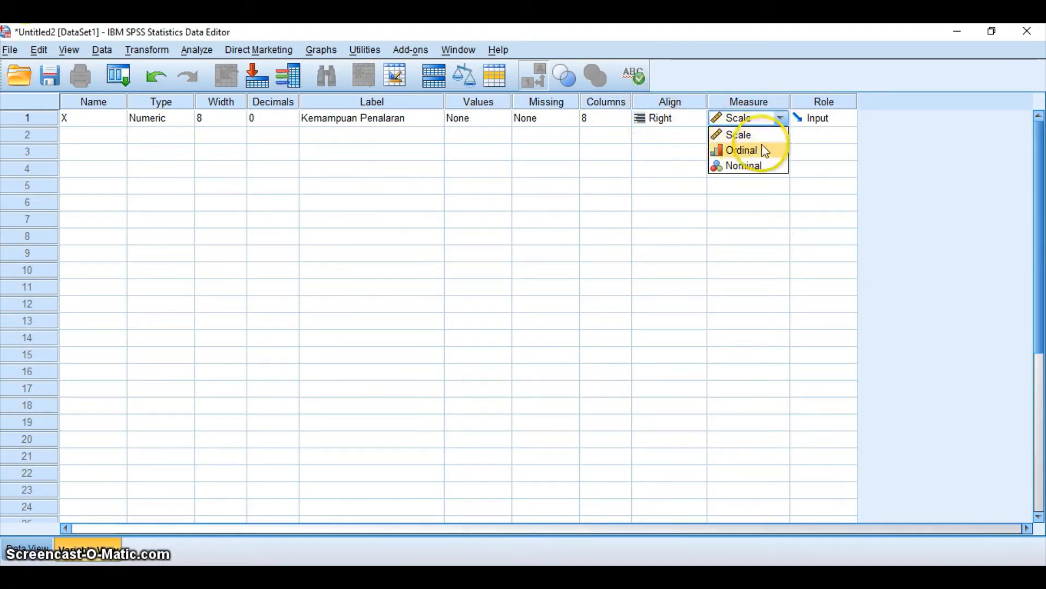
left_click(767, 137)
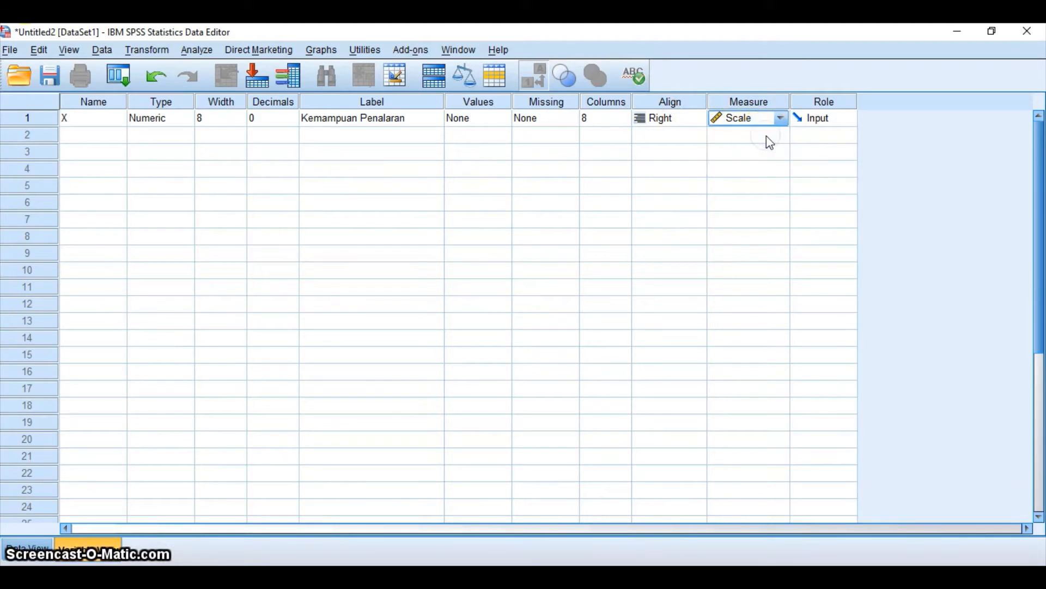
Add a second numeric variable named Y with 0 decimals.
left_click(81, 135)
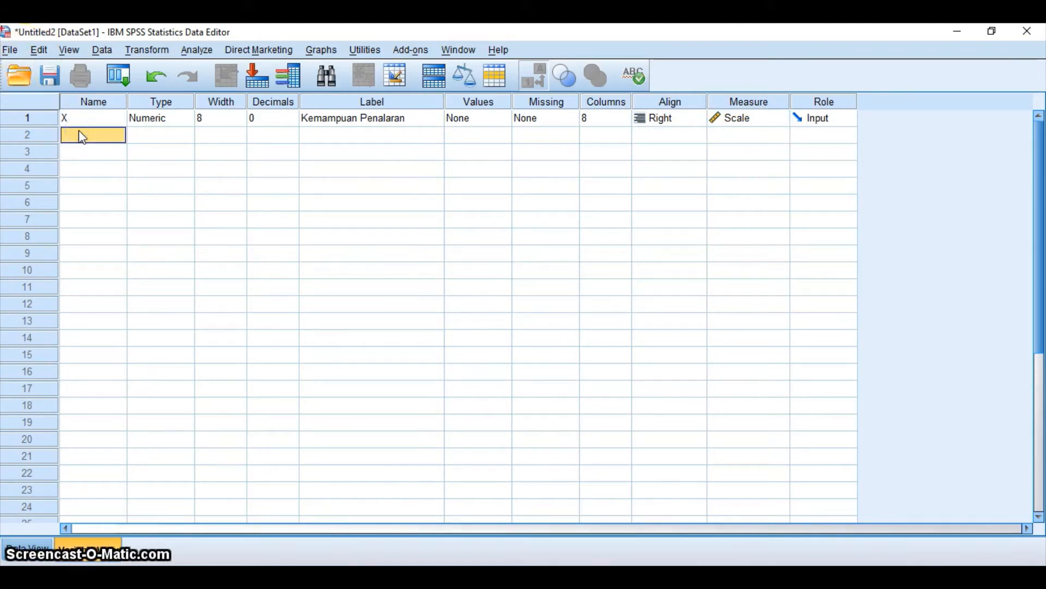
type("Y")
key("Return")
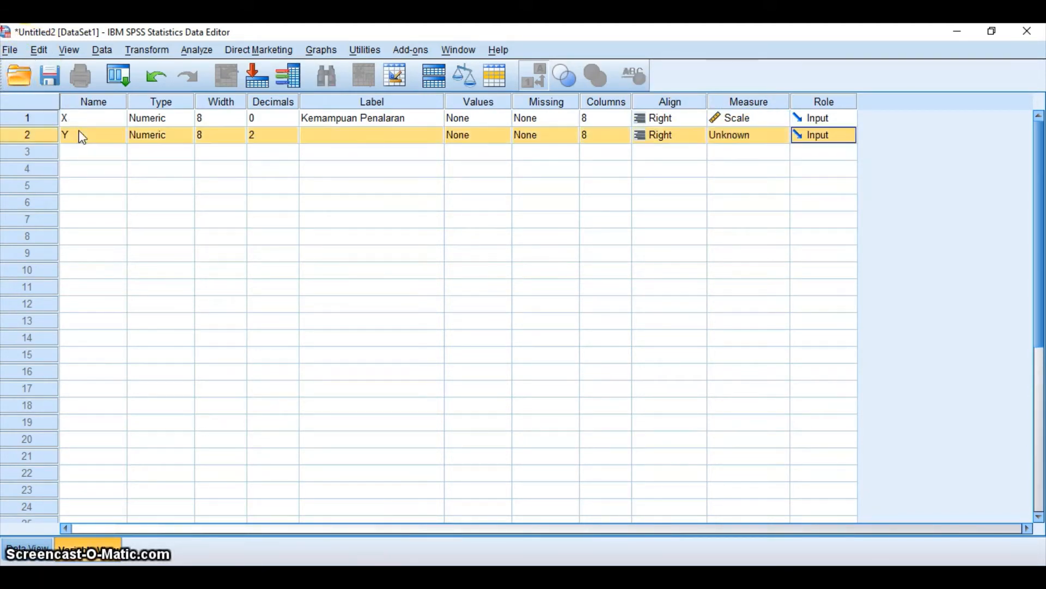
left_click(184, 116)
left_click(289, 137)
left_click(294, 138)
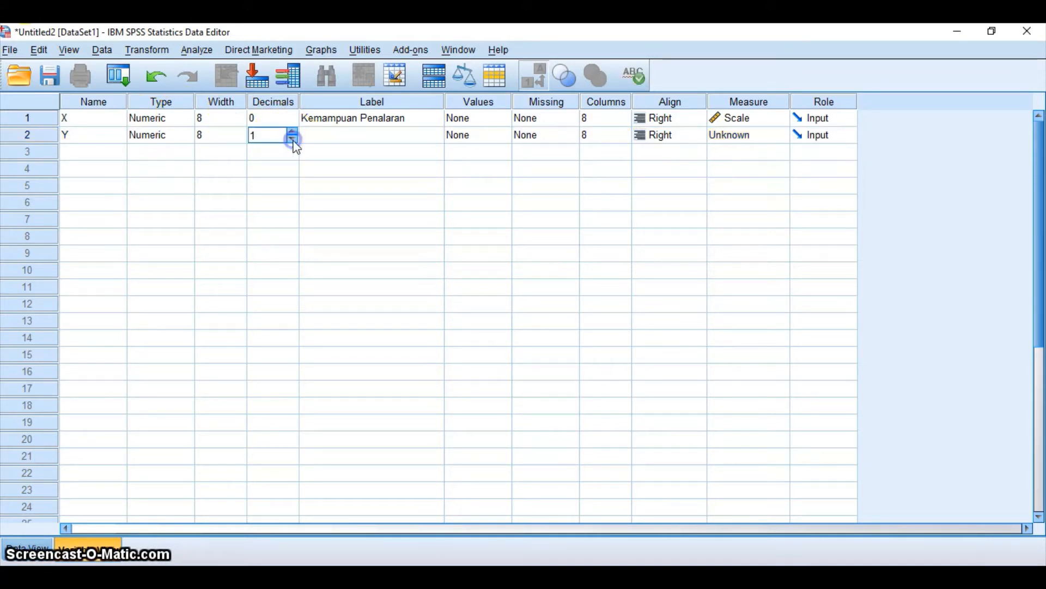
left_click(293, 138)
Label variable Y "Kemampuan Memecahkan Masalah" and set its measurement level to Scale.
left_click(338, 134)
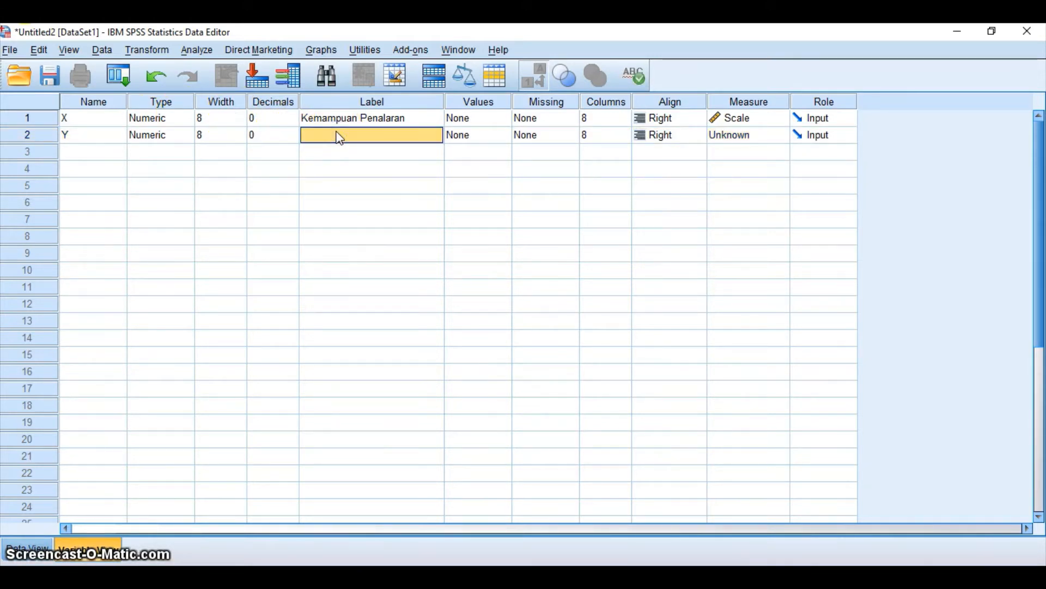
type("Kemam")
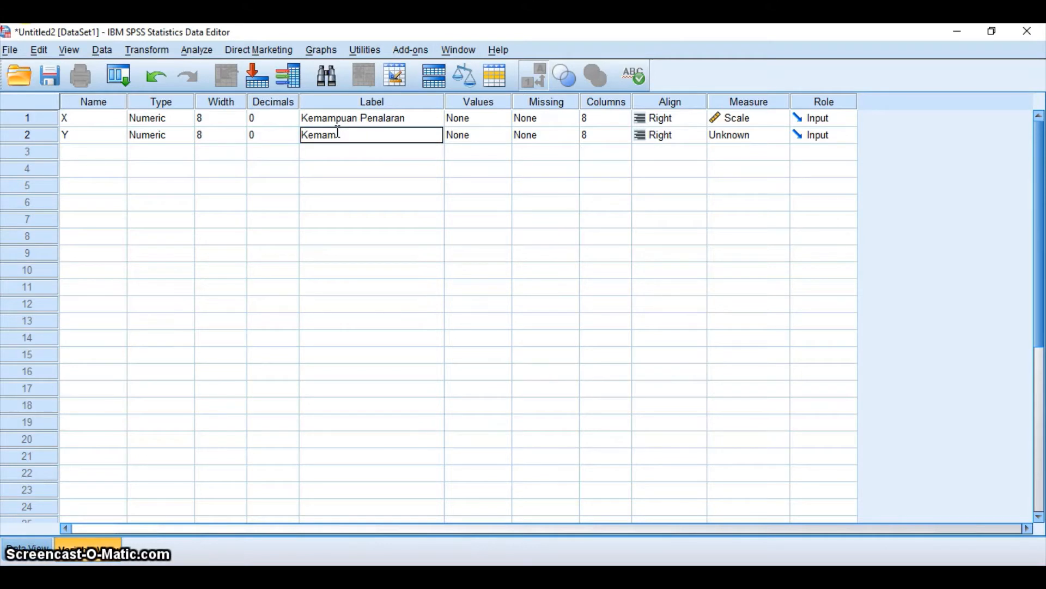
type("pua")
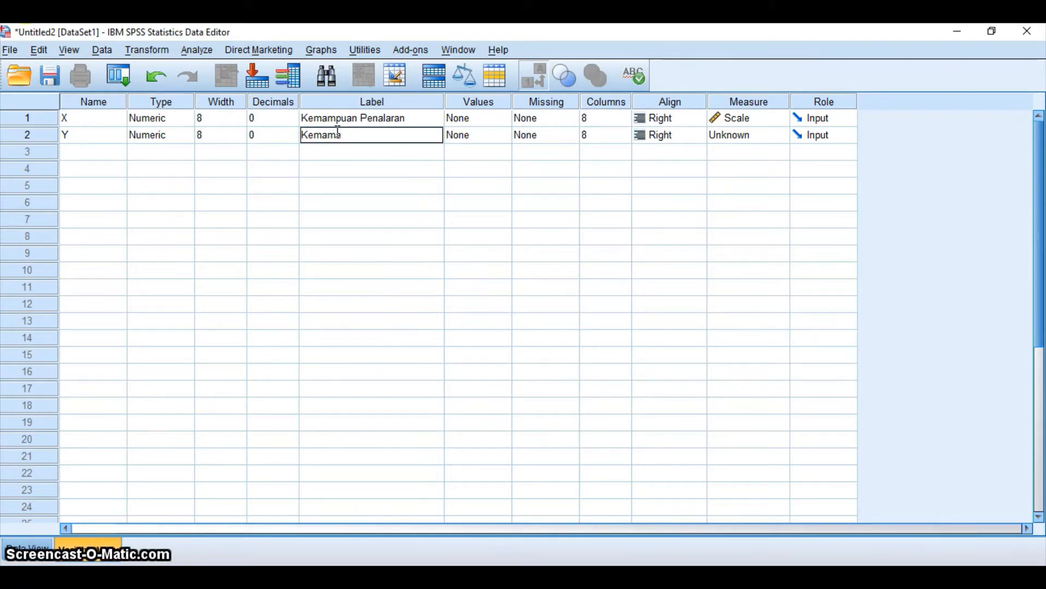
type("mpu")
type("n Memecah")
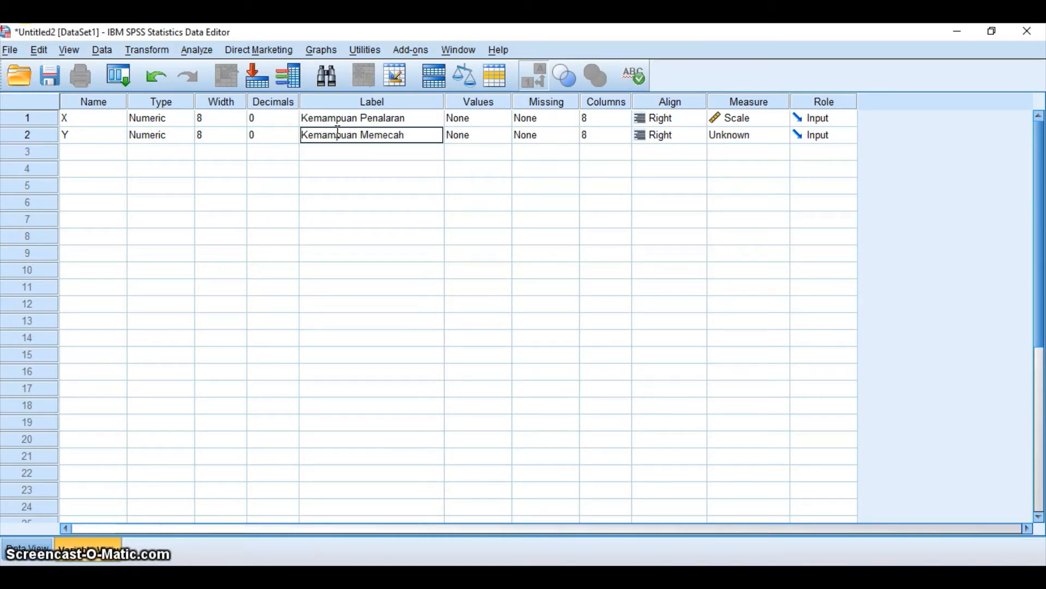
type("kan Maslaah")
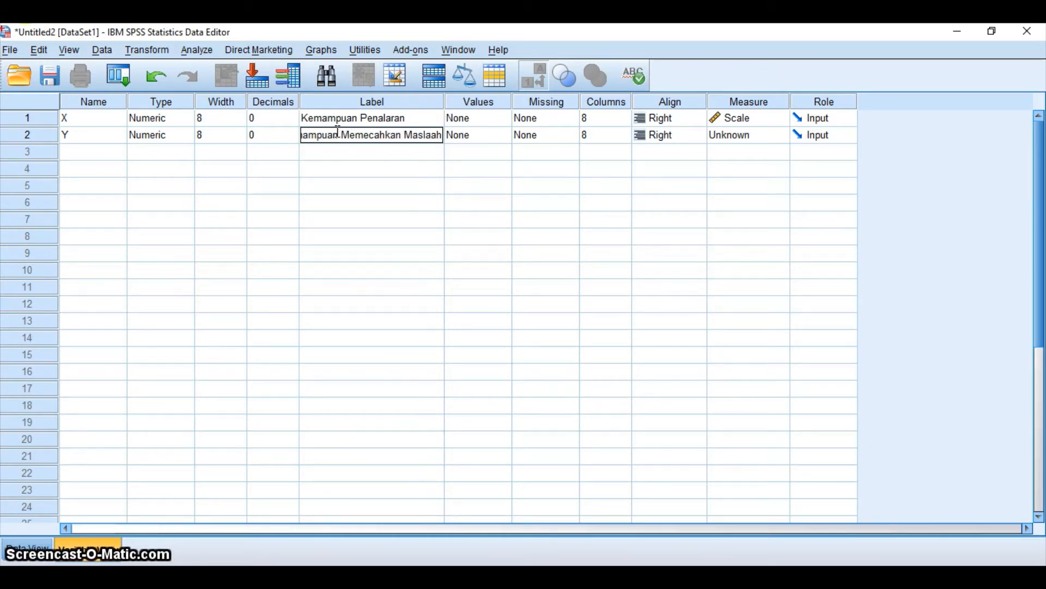
key("BackSpace")
key("BackSpace")
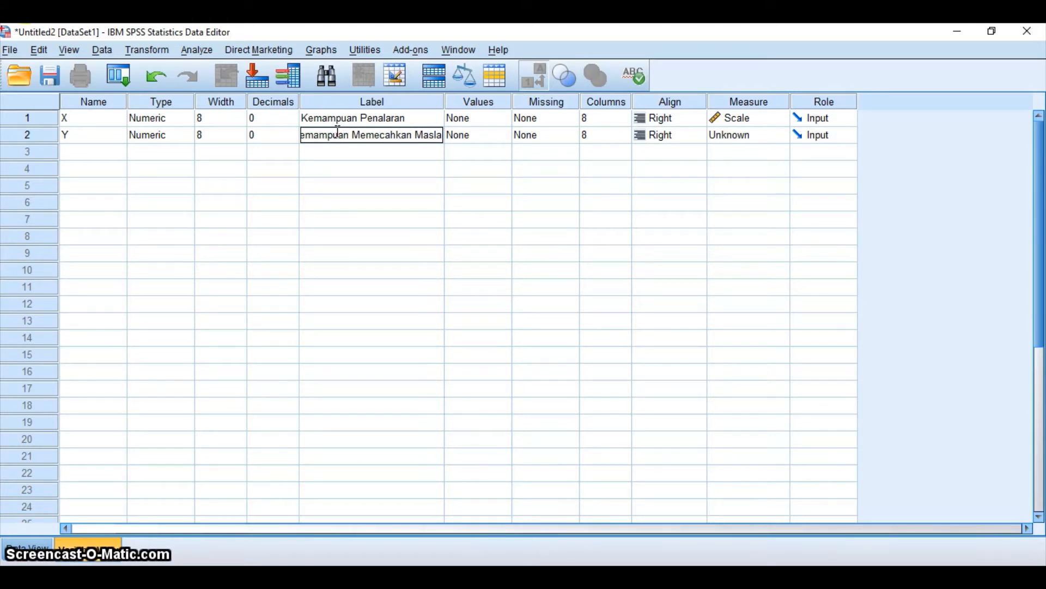
key("BackSpace")
key("BackSpace")
type("alah")
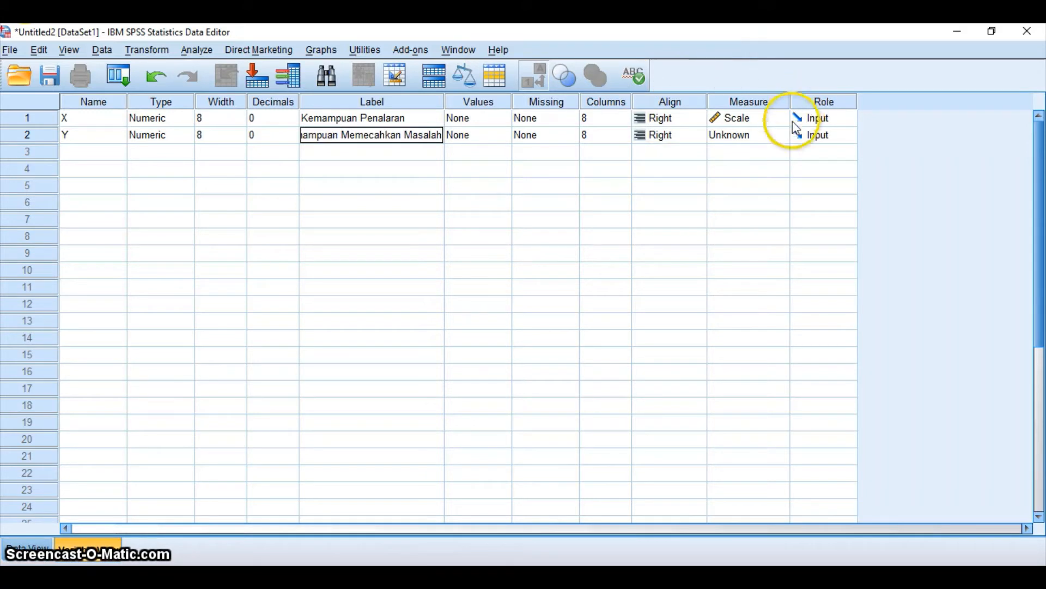
left_click(784, 137)
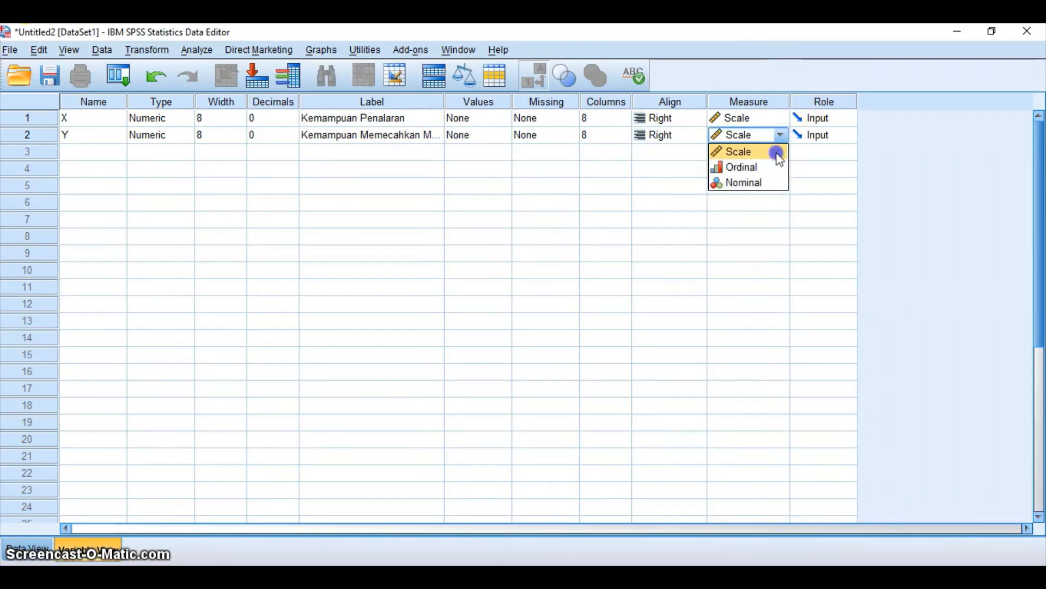
left_click(776, 152)
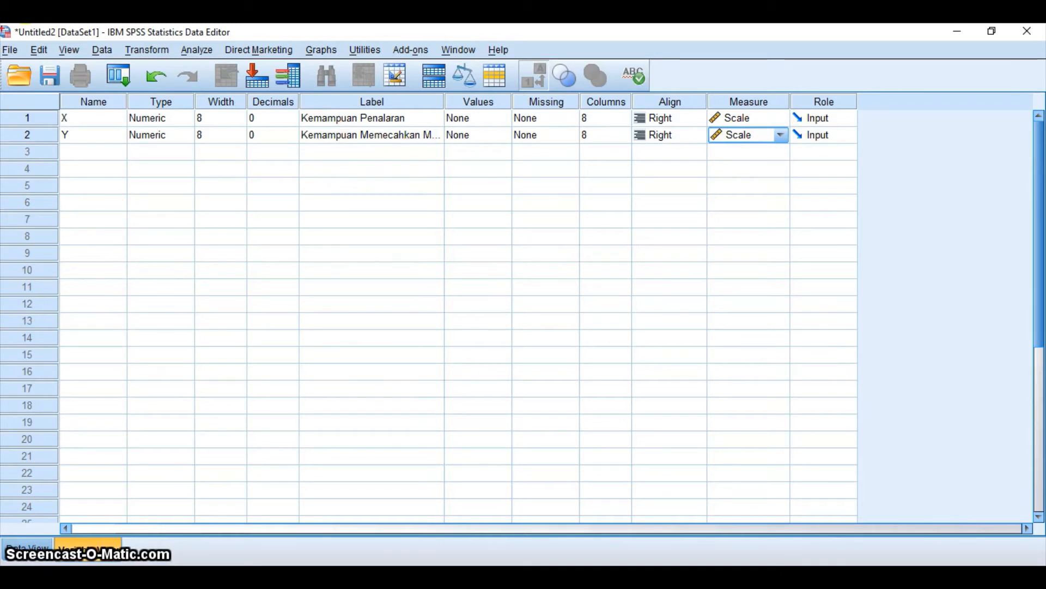
Show the dataset's data sheet, and switch to the Book1 workbook in WPS Office to check the copied scores in columns C and D.
left_click(26, 547)
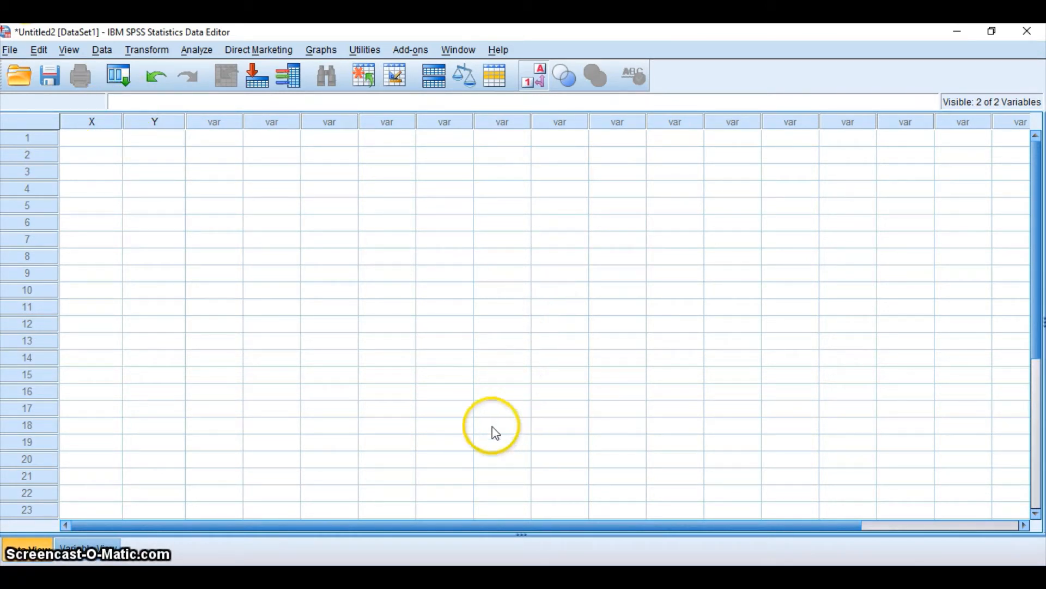
left_click(385, 564)
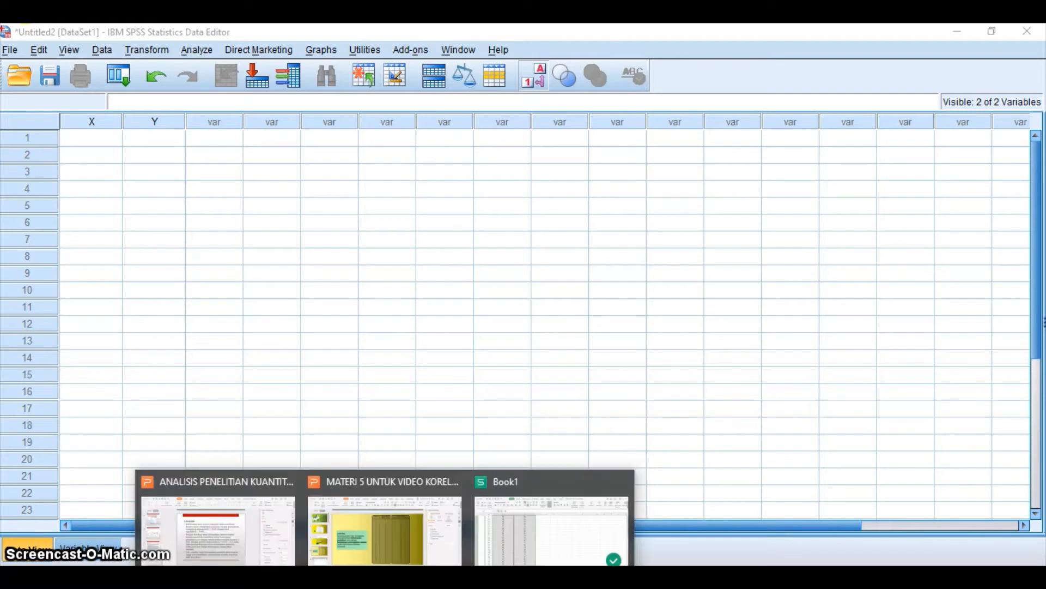
left_click(526, 525)
scroll(1042, 401, "up", 4)
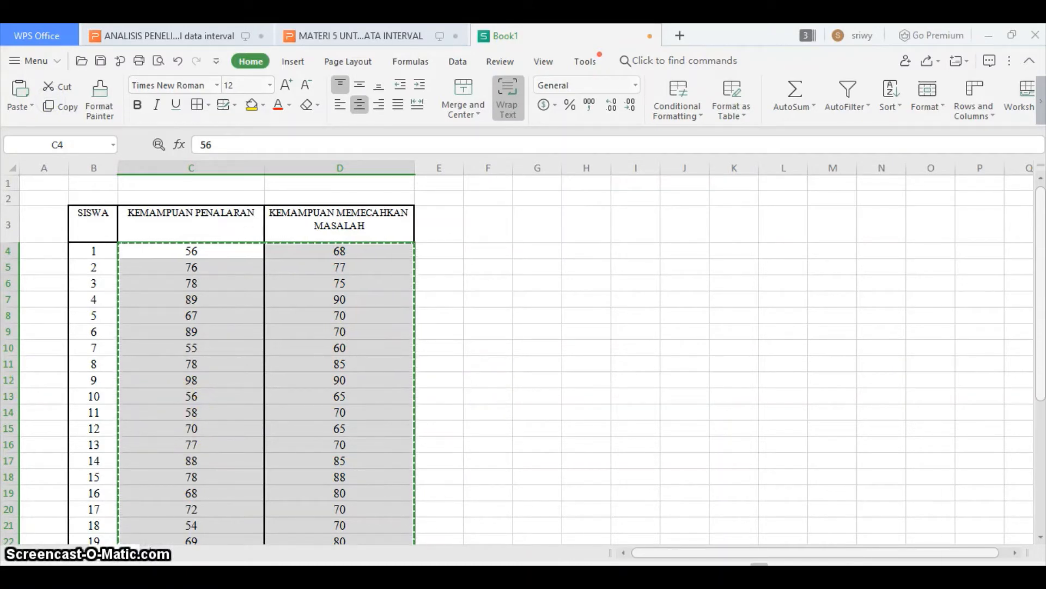
Switch back to the SPSS Data Editor and paste the copied scores into the X and Y columns from case 1.
mouse_move(763, 565)
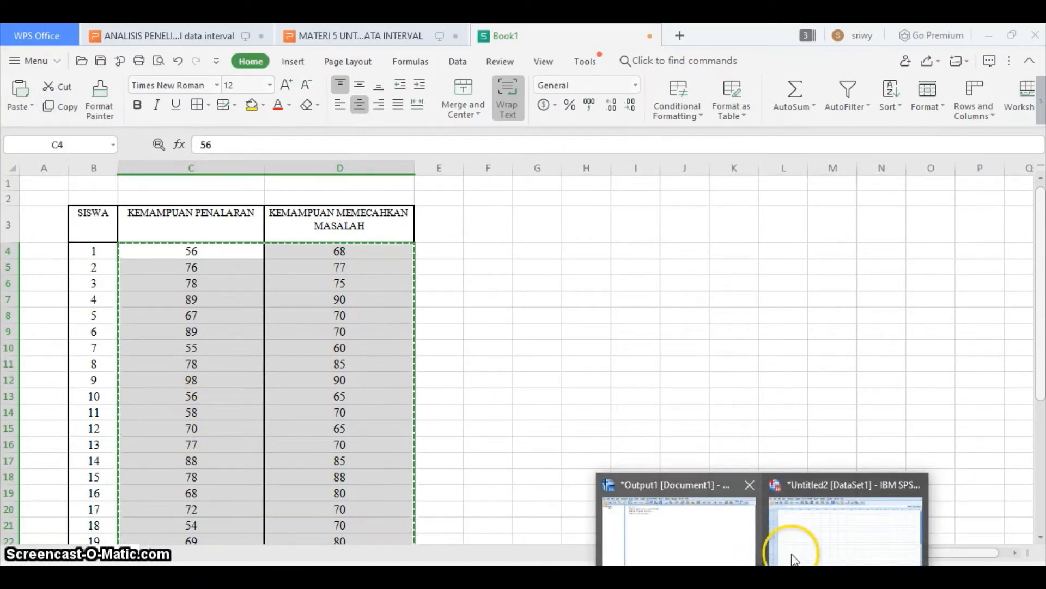
left_click(823, 522)
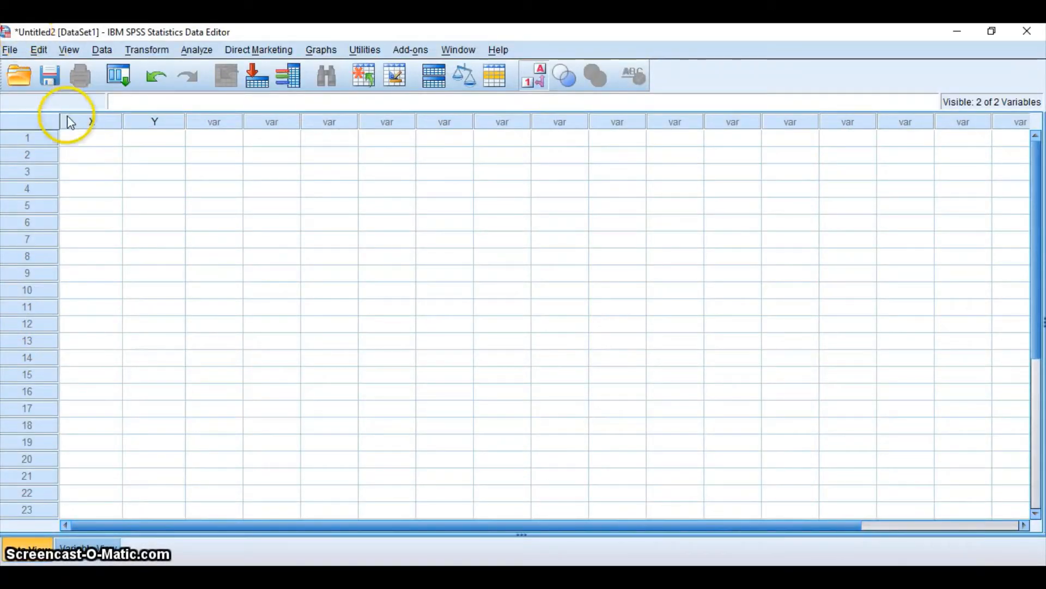
left_click(74, 136)
right_click(77, 136)
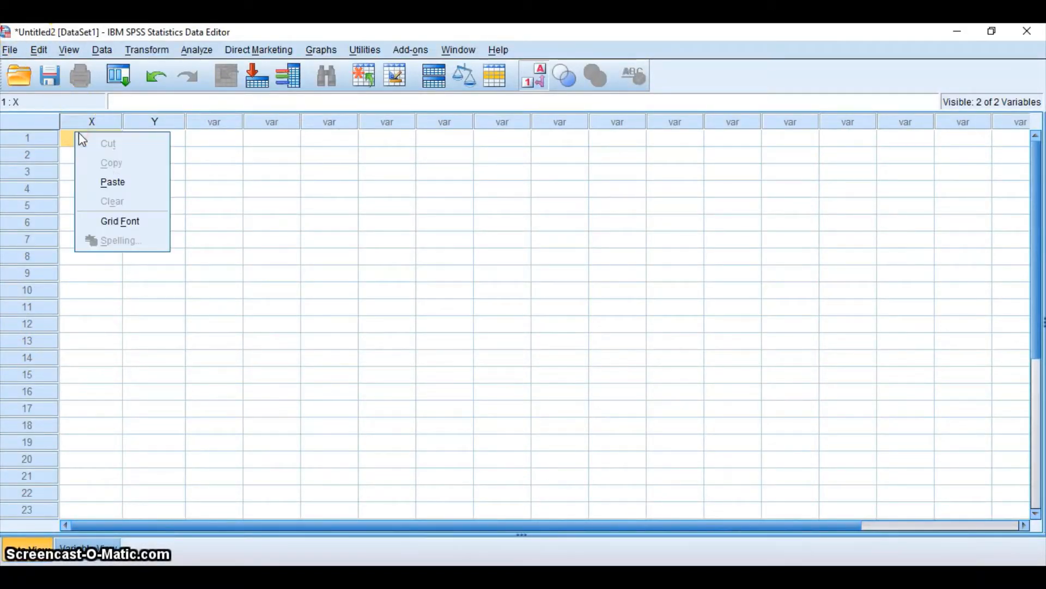
left_click(112, 178)
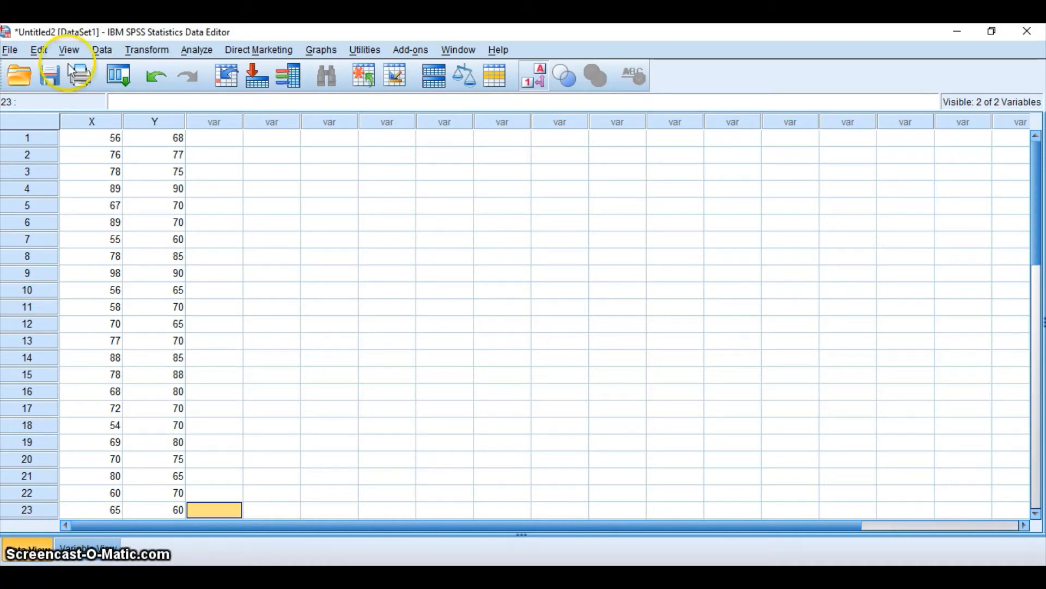
Set up a Linear Regression with Kemampuan Penalaran [X] as dependent and Kemampuan Memecahkan Masalah as independent variable.
left_click(196, 50)
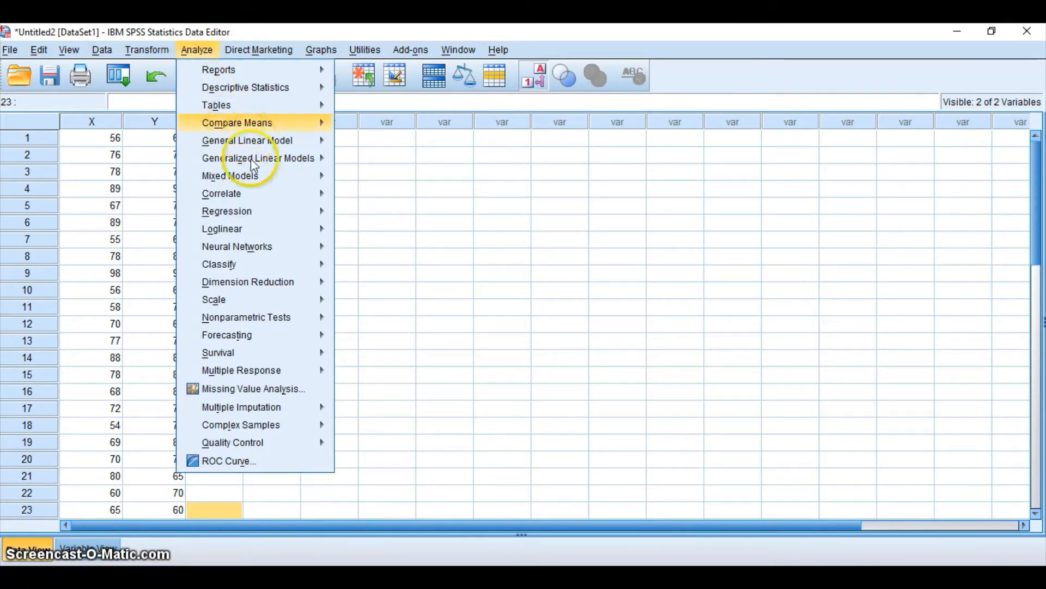
mouse_move(238, 215)
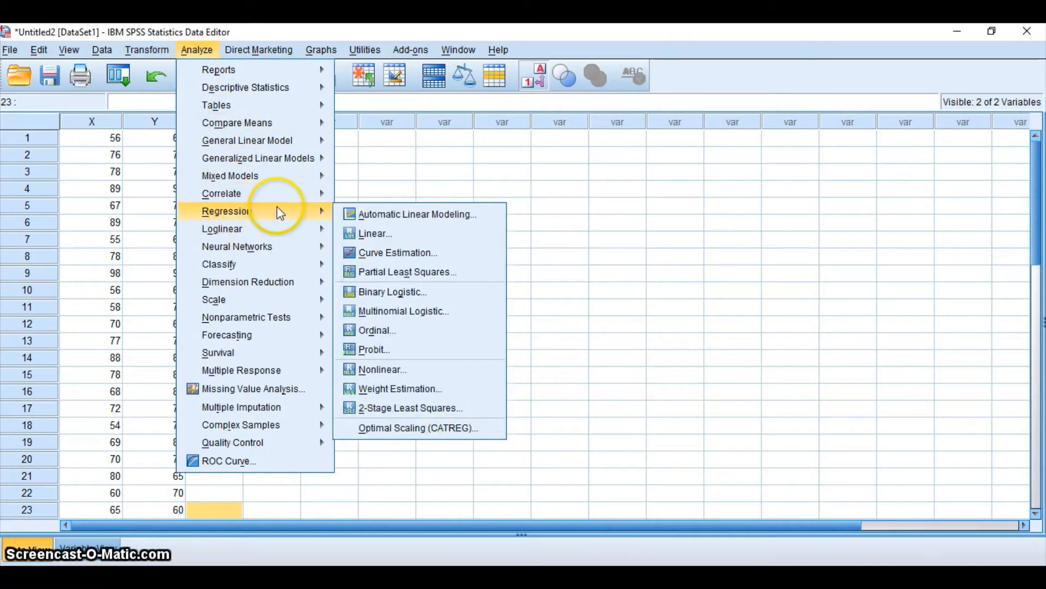
left_click(376, 234)
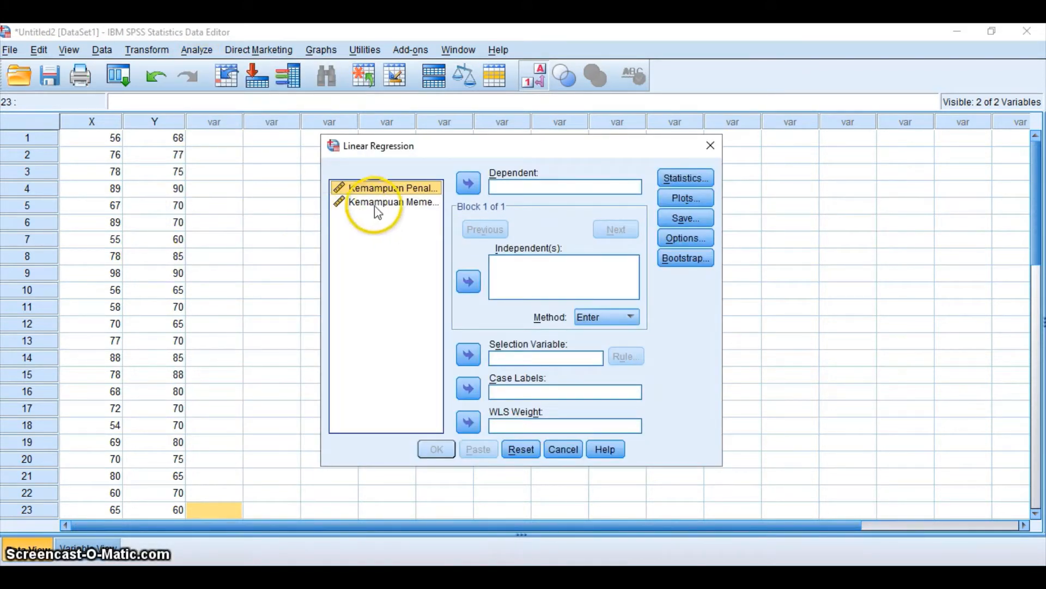
left_click(469, 184)
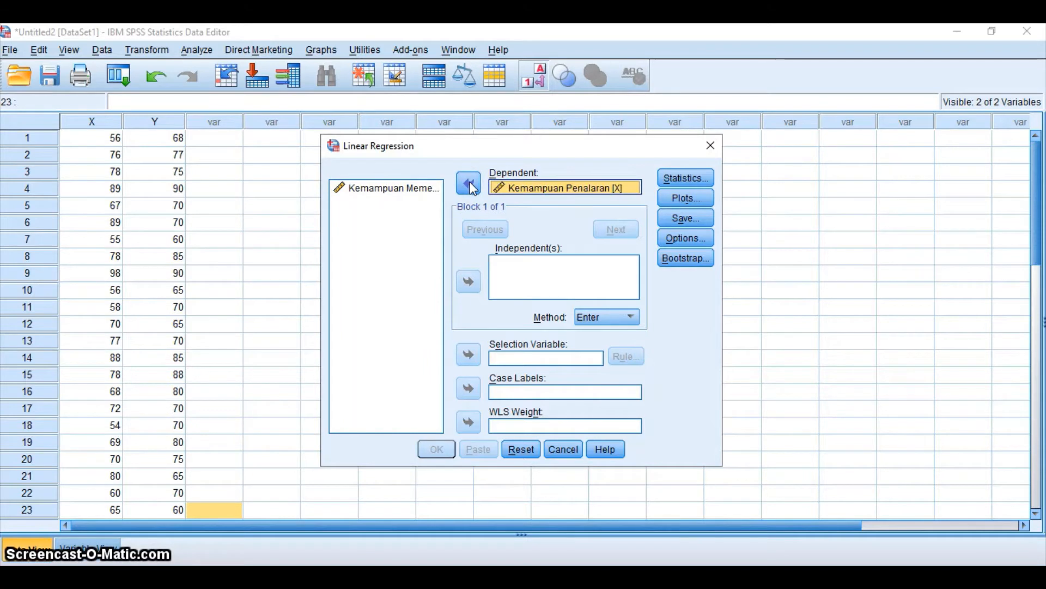
left_click(382, 188)
left_click(469, 282)
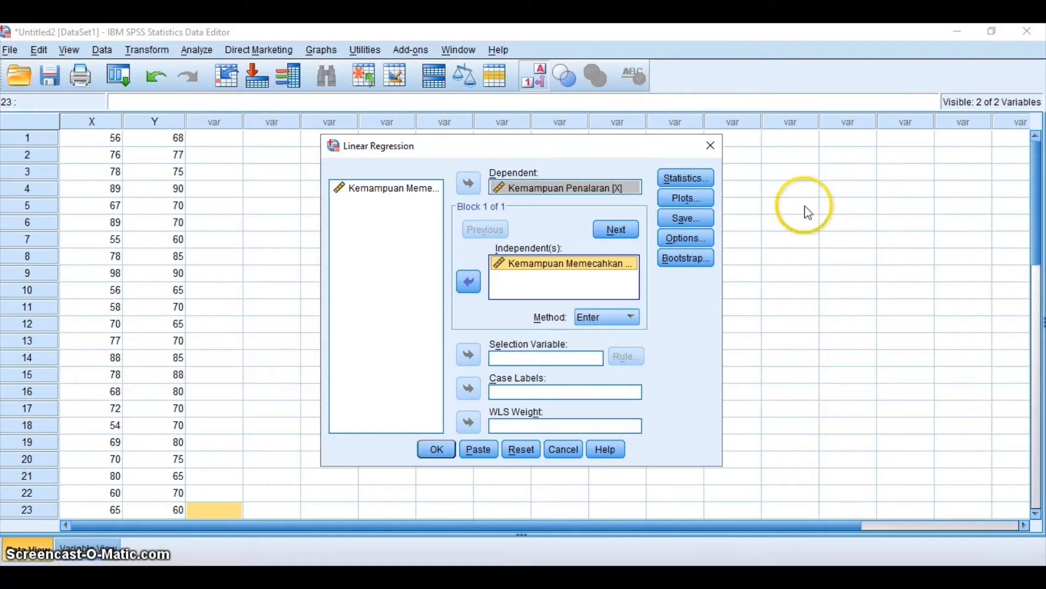
Run the regression with unstandardized residuals saved to the dataset, and return to the Data Editor.
left_click(700, 219)
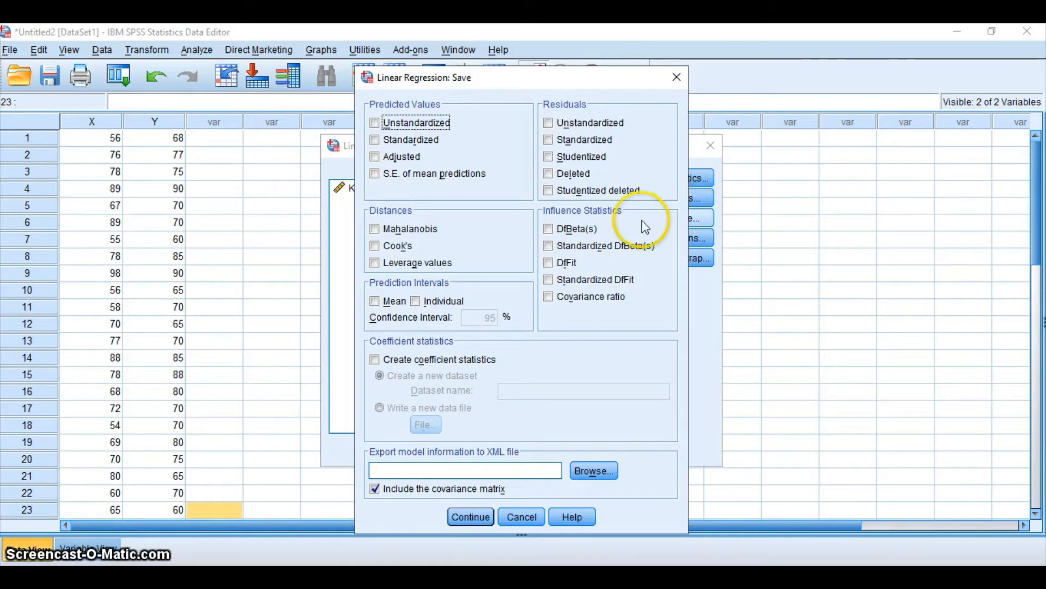
left_click(549, 124)
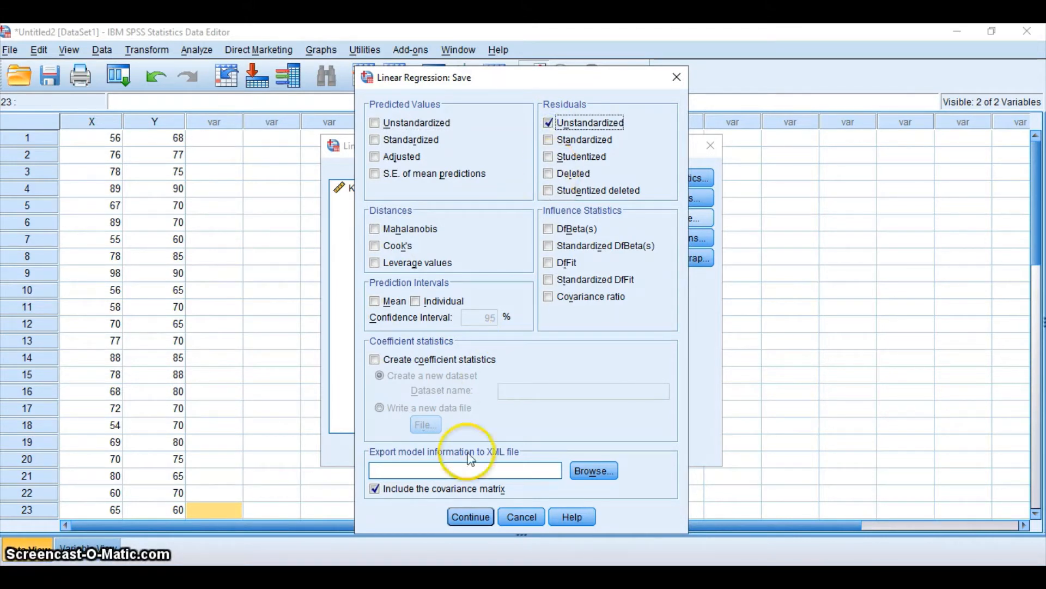
left_click(458, 519)
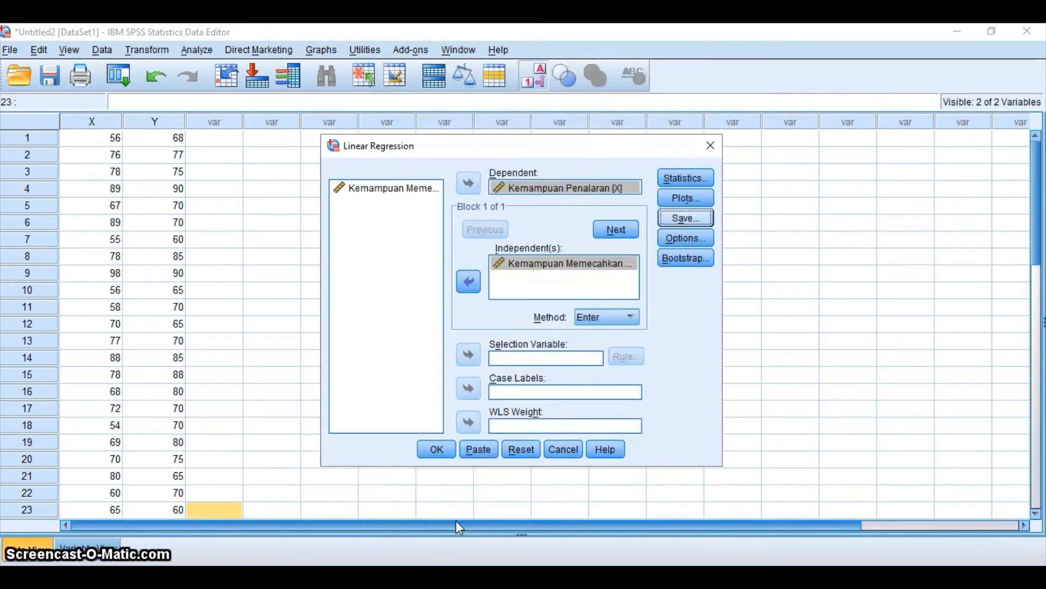
left_click(429, 452)
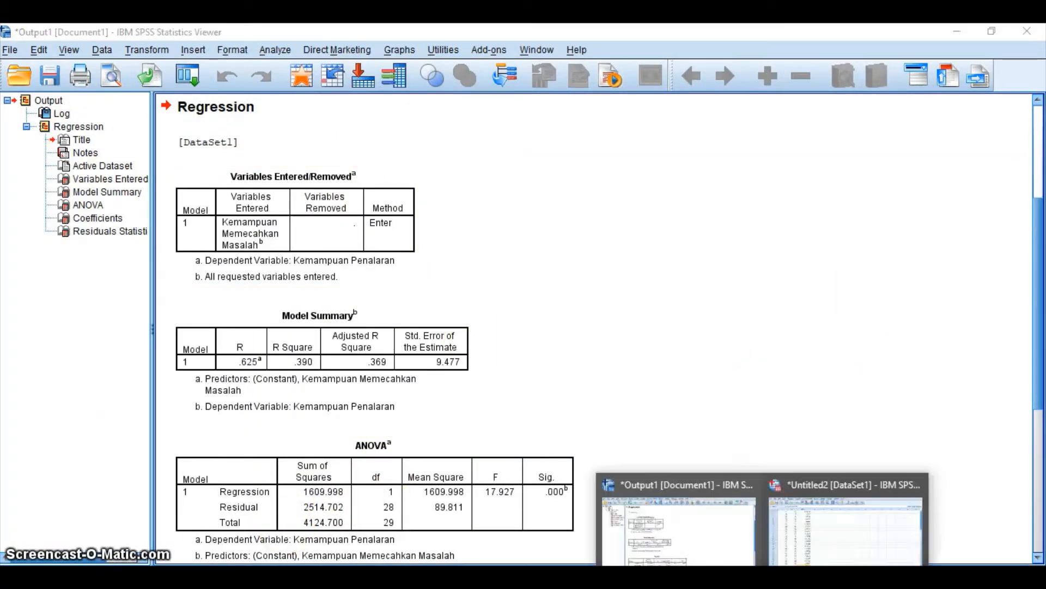
left_click(813, 518)
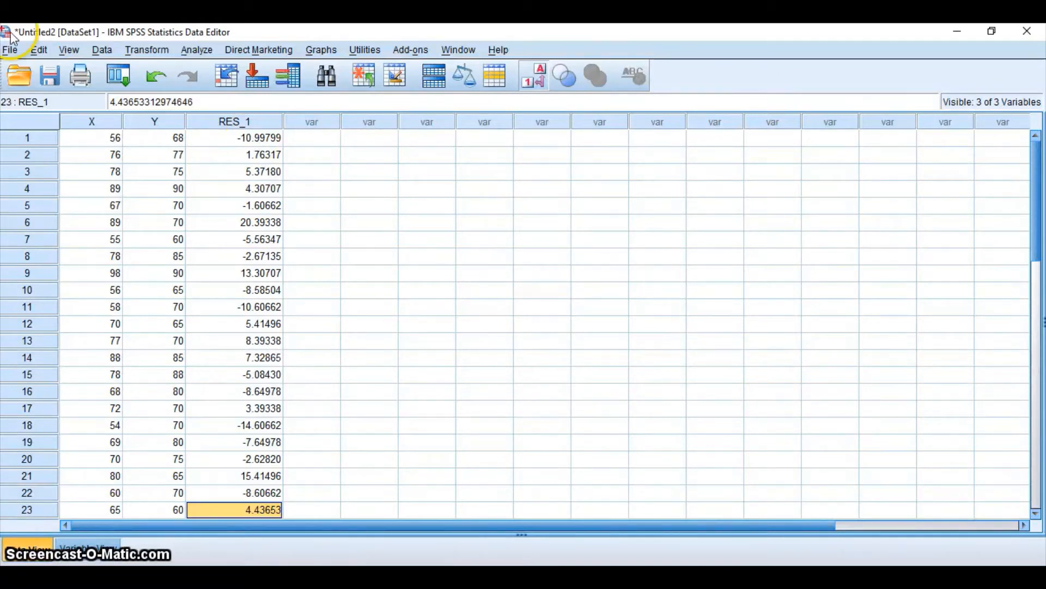
Run a legacy one-sample Kolmogorov-Smirnov test on Unstandardized Residual against the Normal distribution.
left_click(197, 50)
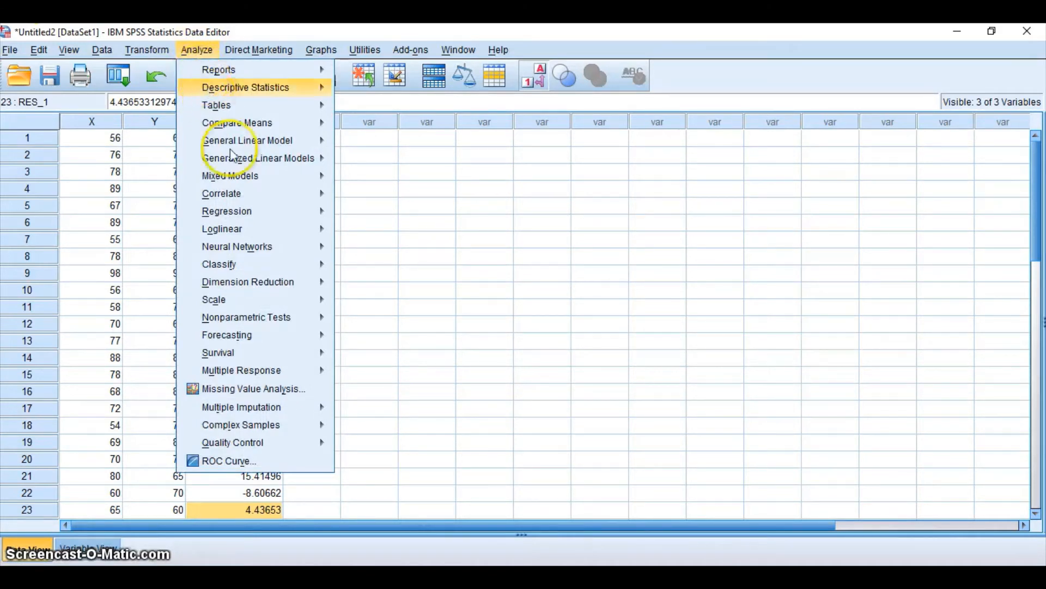
mouse_move(294, 318)
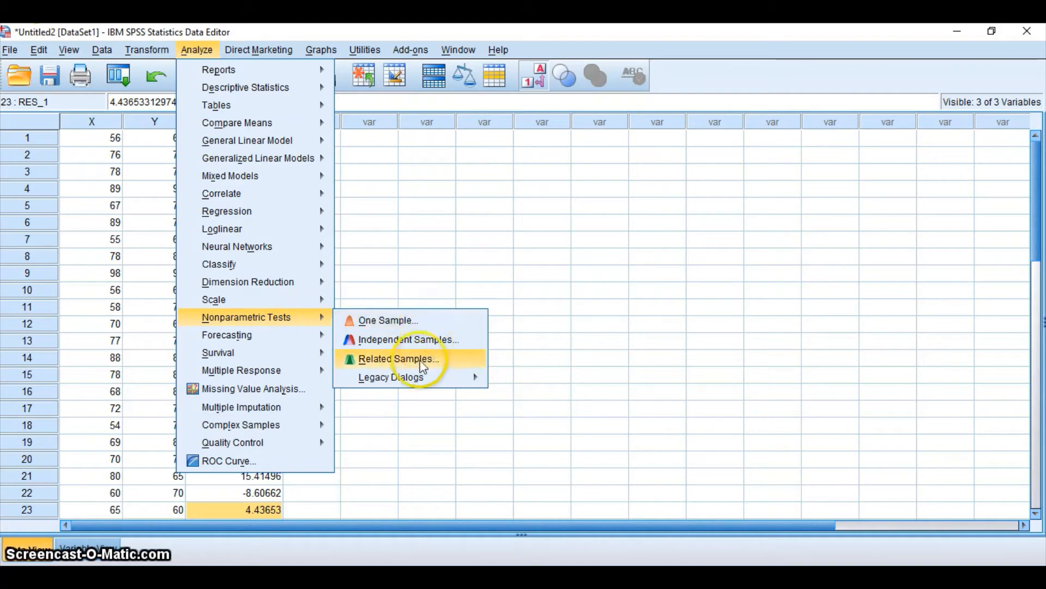
left_click(414, 380)
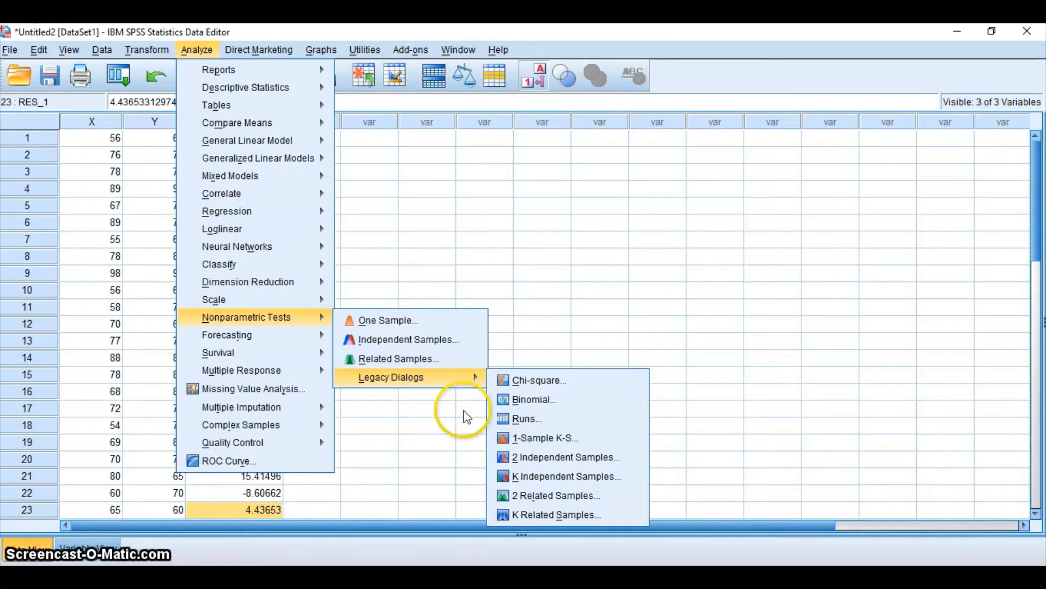
left_click(531, 442)
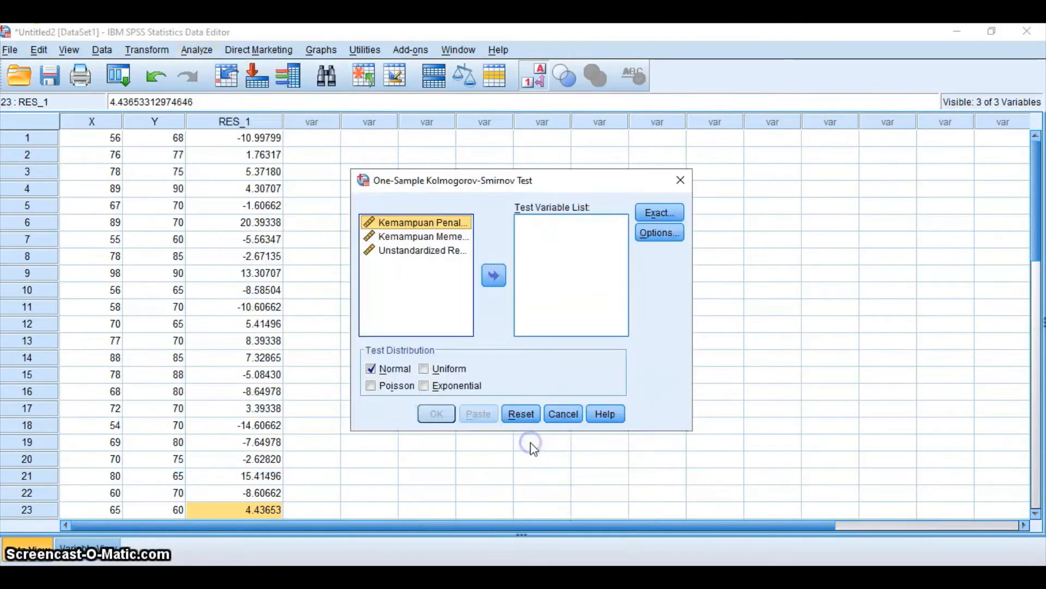
left_click(404, 251)
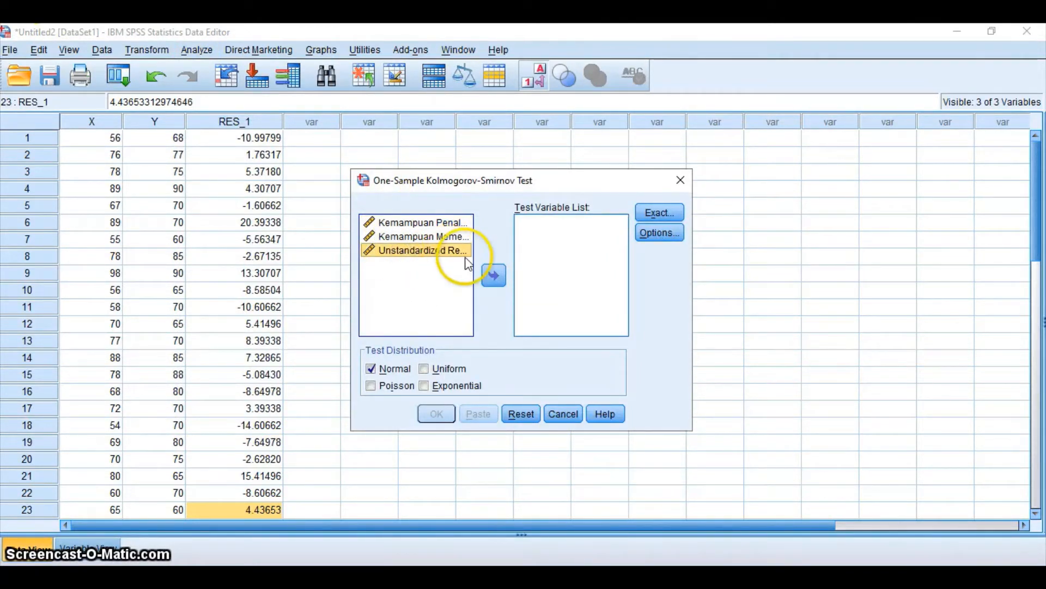
left_click(492, 276)
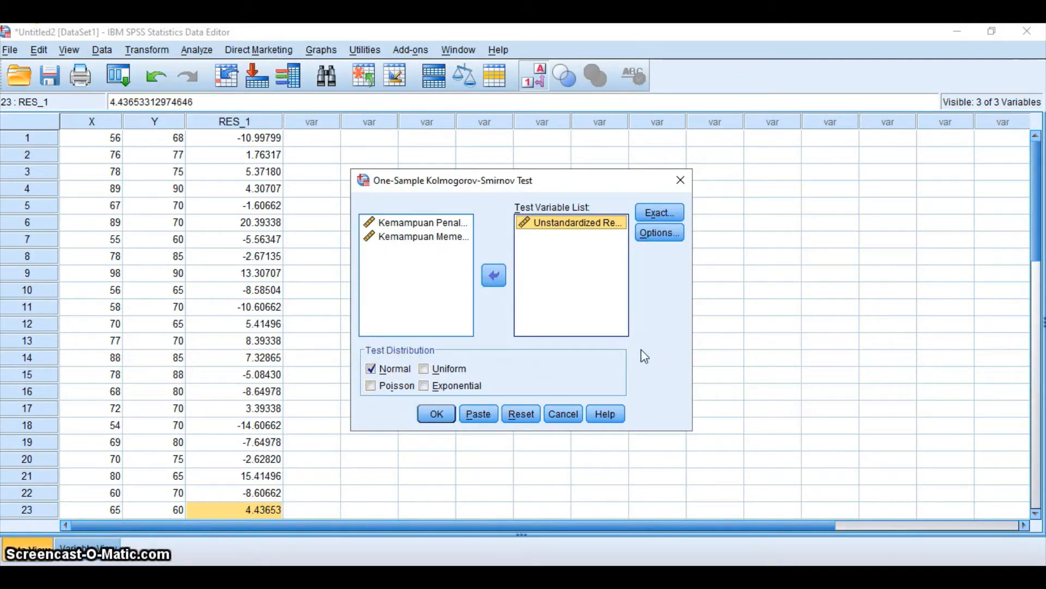
left_click(436, 414)
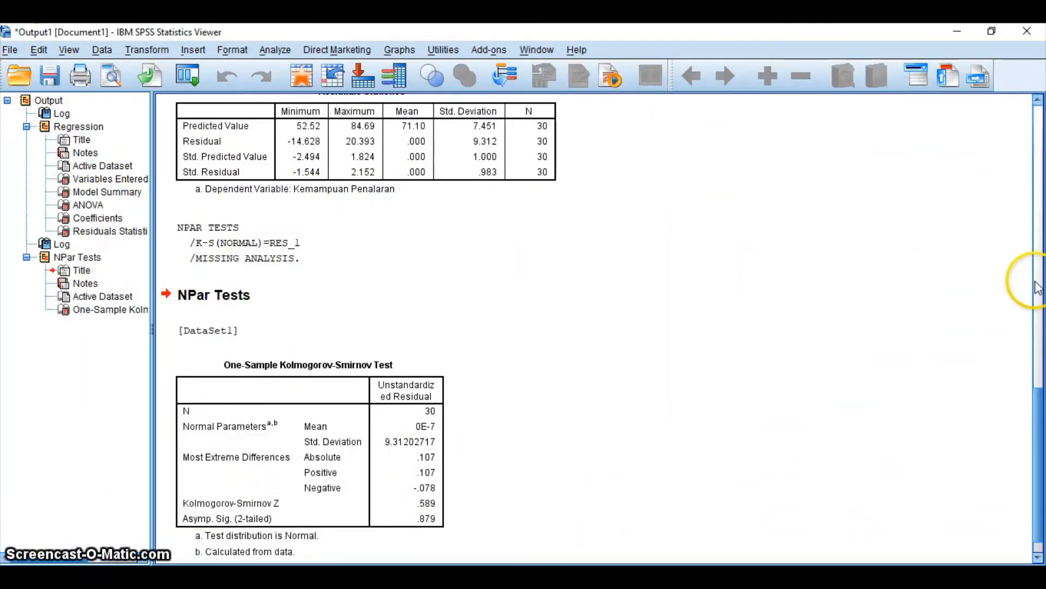
Examine the One-Sample Kolmogorov-Smirnov Test table in the output, especially the Asymp. Sig. (2-tailed) value for the residuals.
left_click(1039, 313)
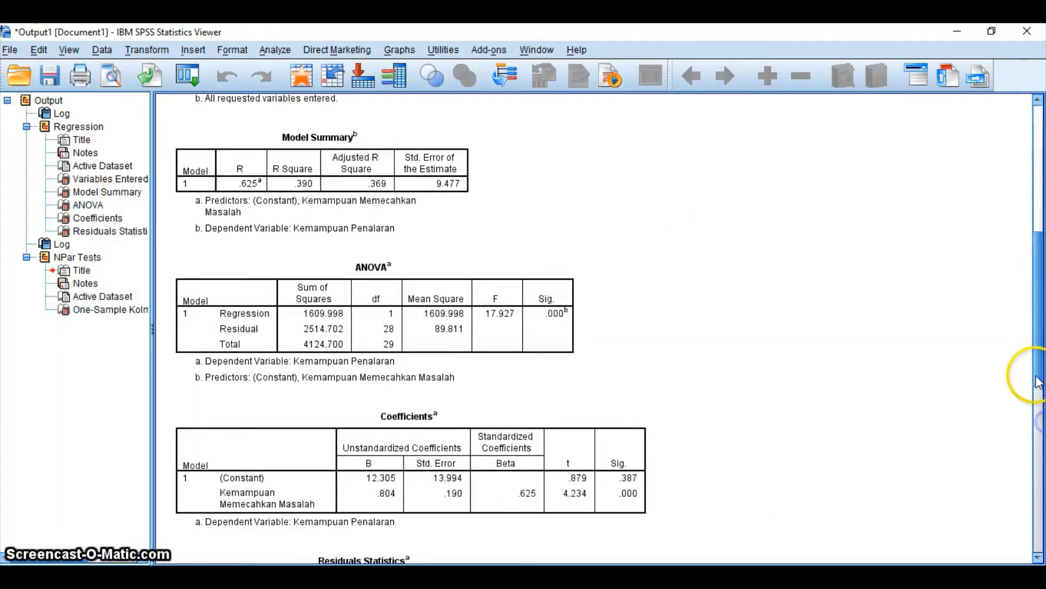
left_click(1038, 433)
left_click(1040, 498)
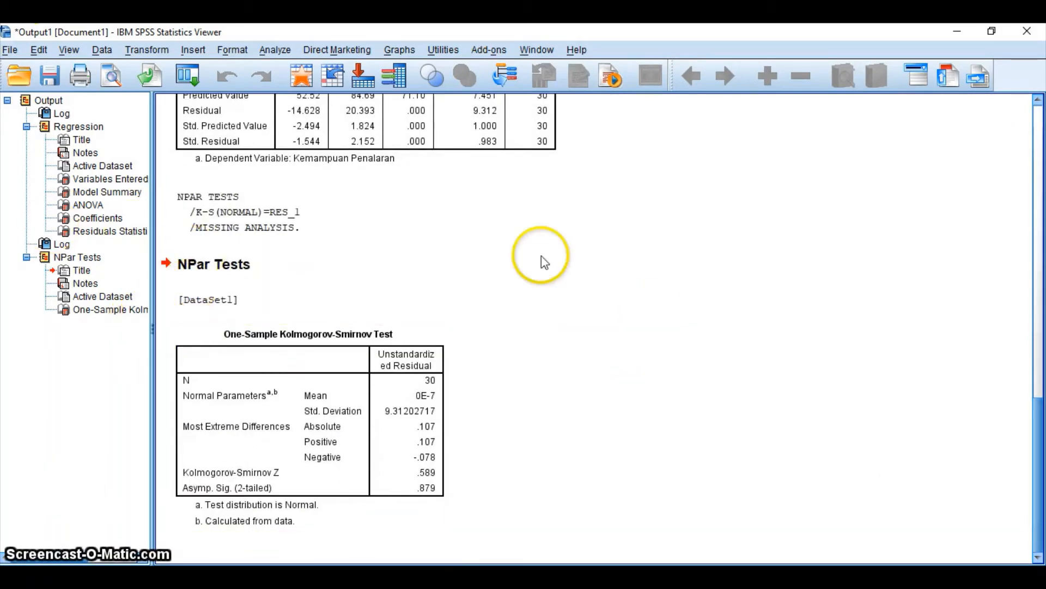
left_click(344, 363)
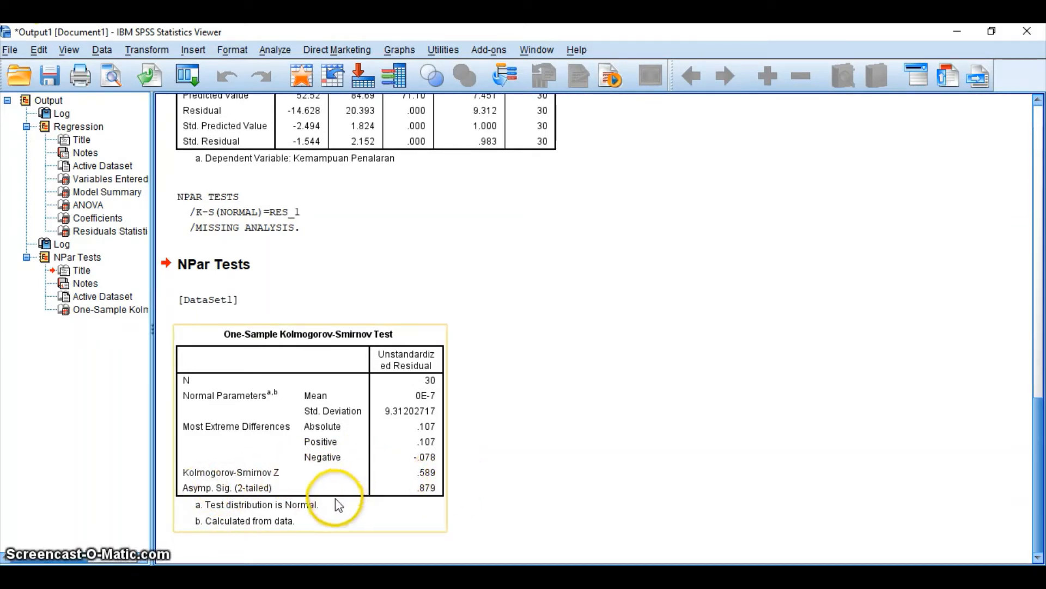
left_click(480, 511)
left_click(208, 485)
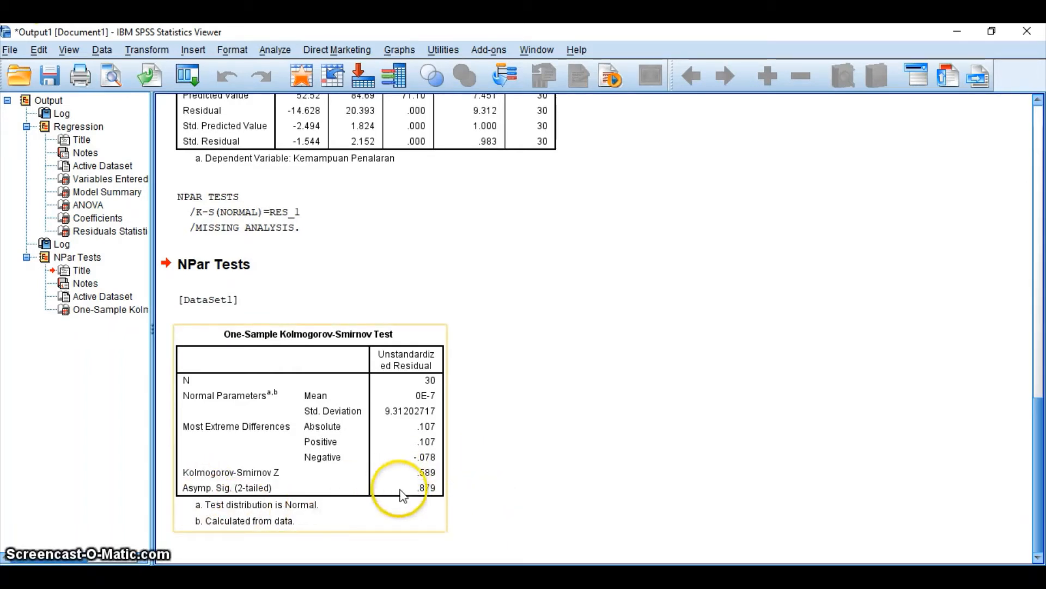
left_click(591, 489)
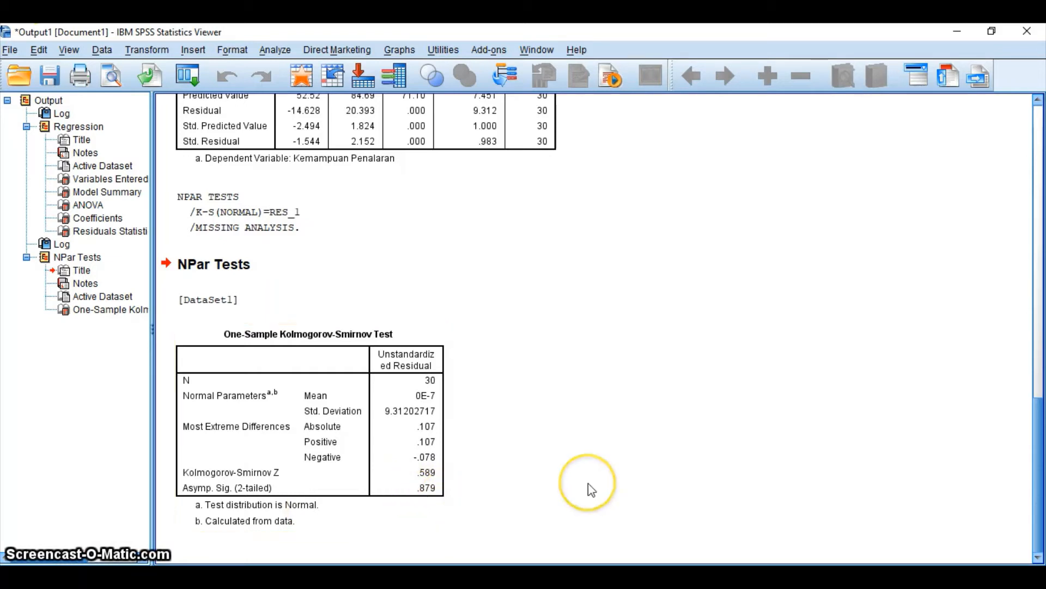
left_click(369, 515)
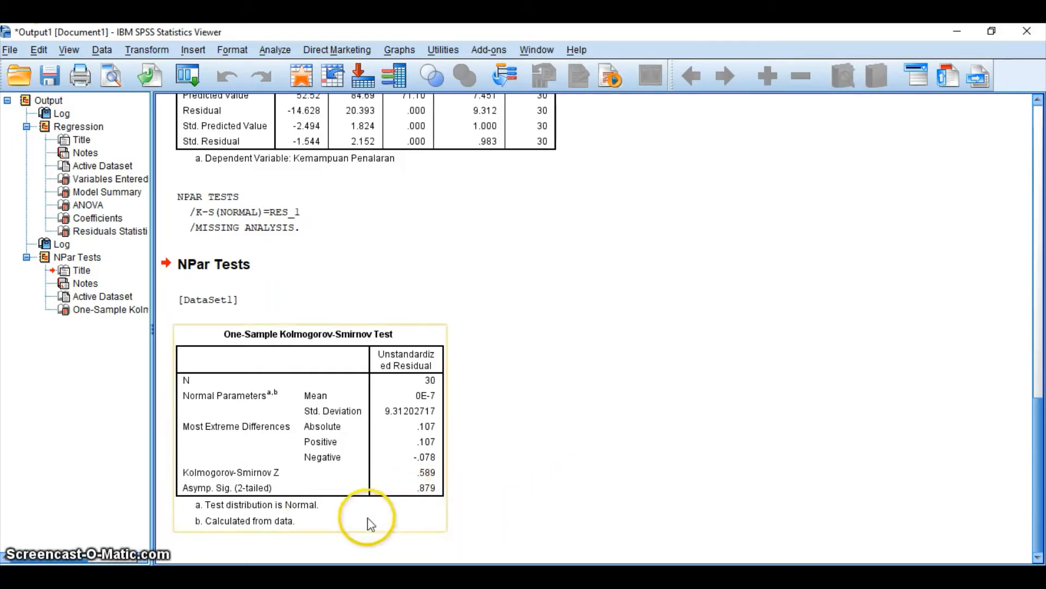
left_click(555, 483)
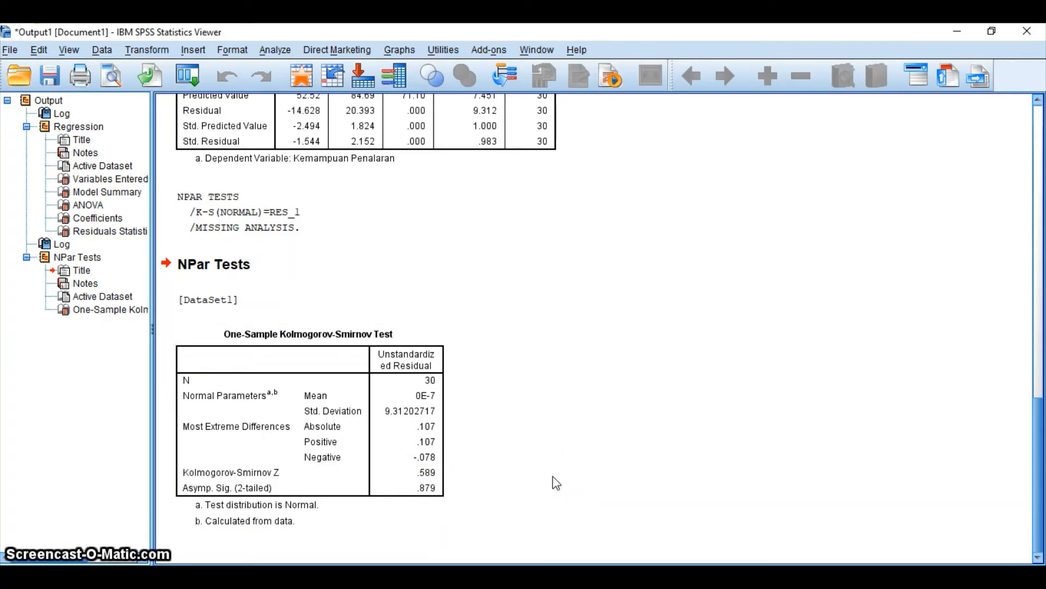
left_click(441, 465)
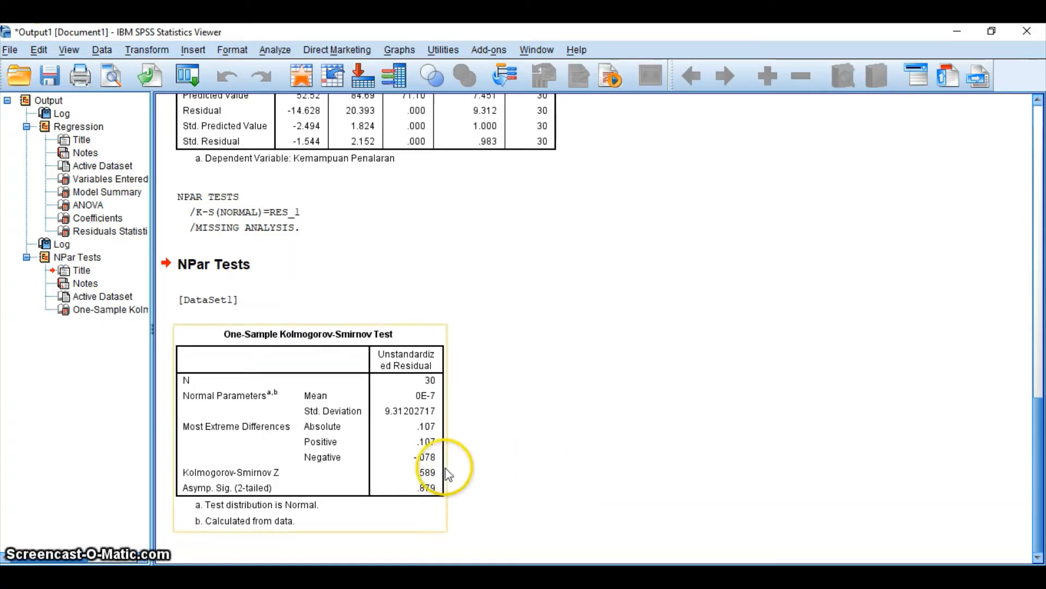
left_click(532, 537)
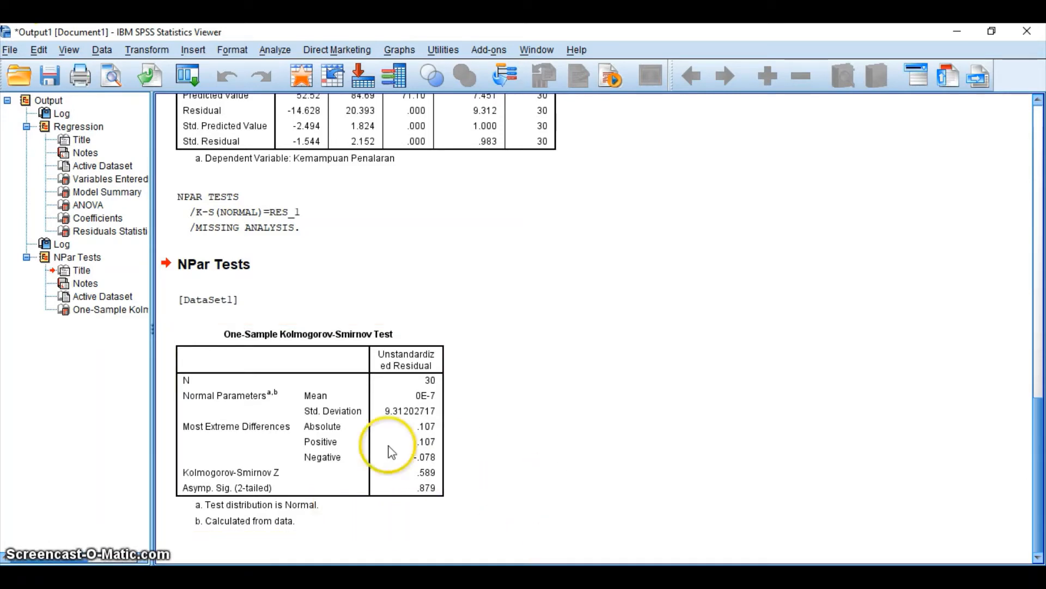
left_click(355, 517)
left_click(477, 480)
left_click(353, 485)
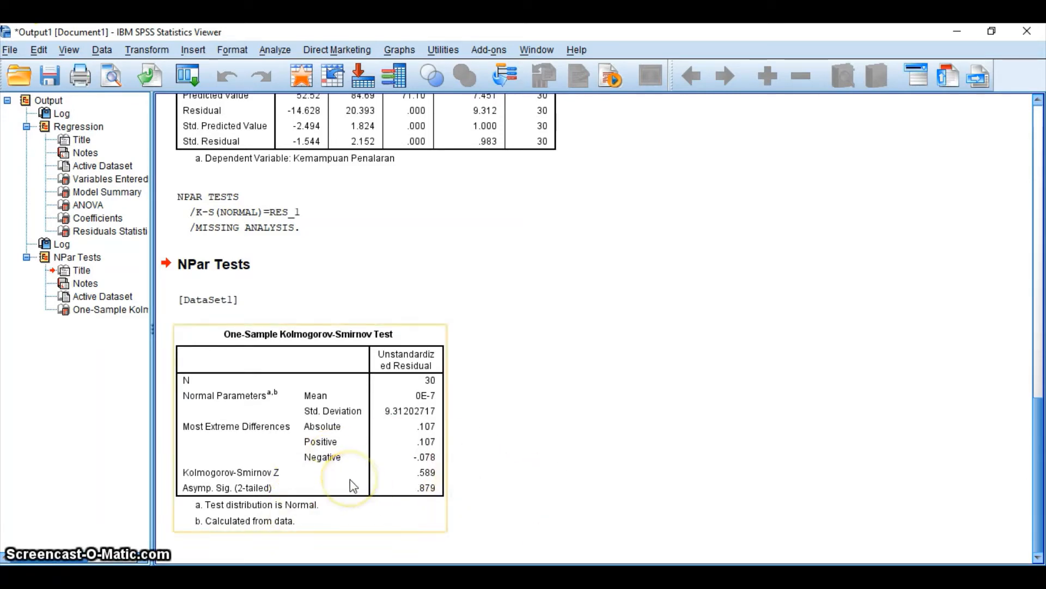